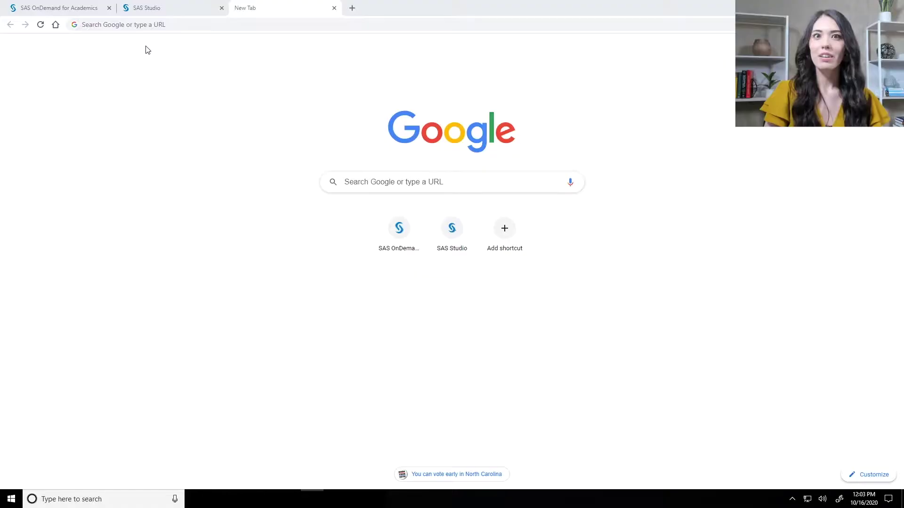
Go to data.census.gov in Chrome and try its search box on the Explore Census Data page
click(122, 25)
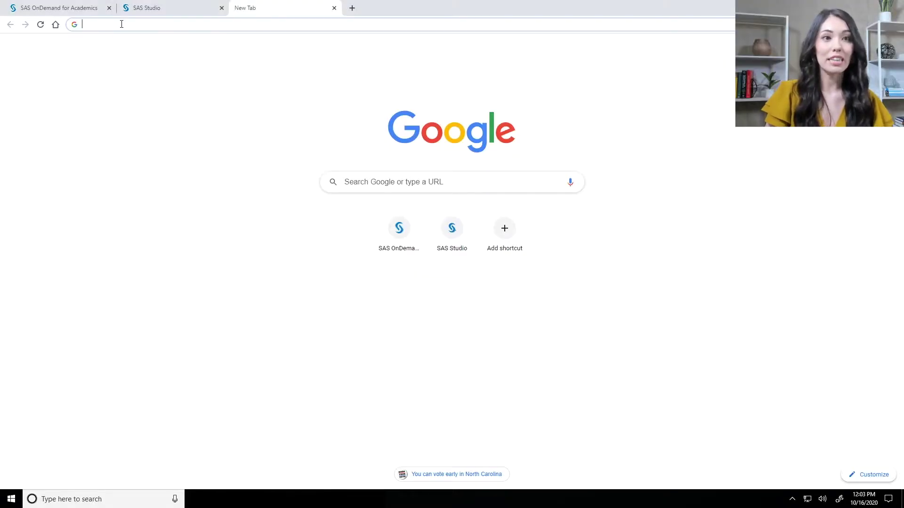
text(d)
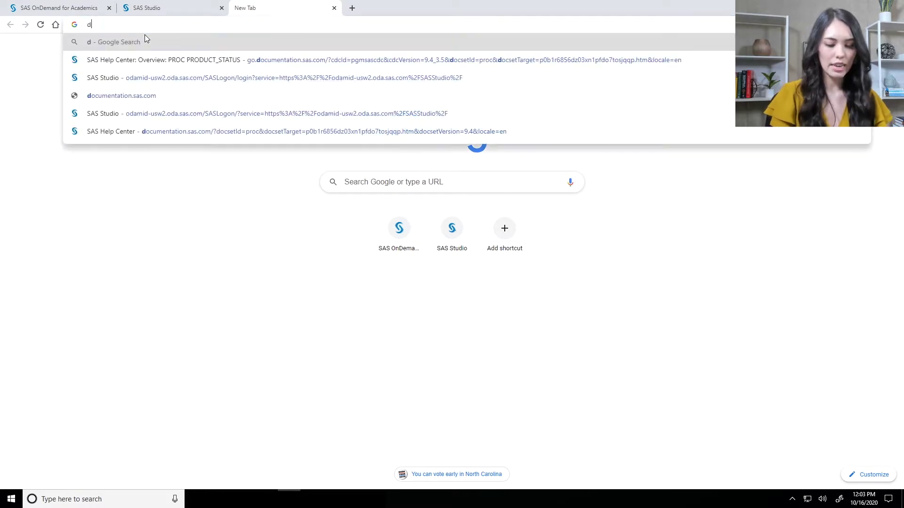
text(ata.census)
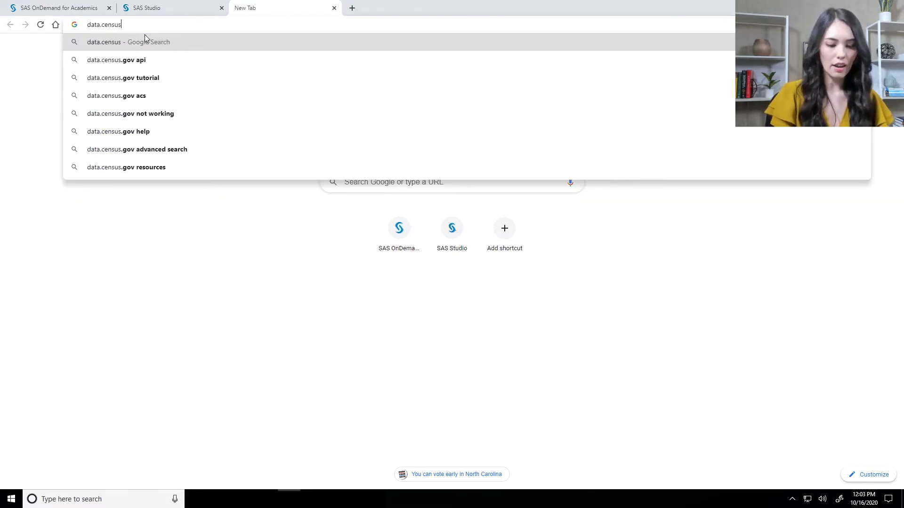
text(.gov)
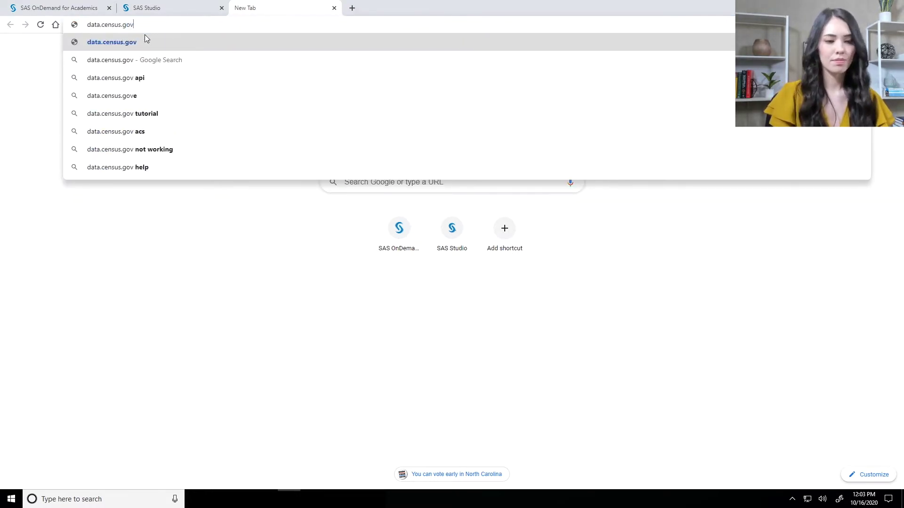
key(Return)
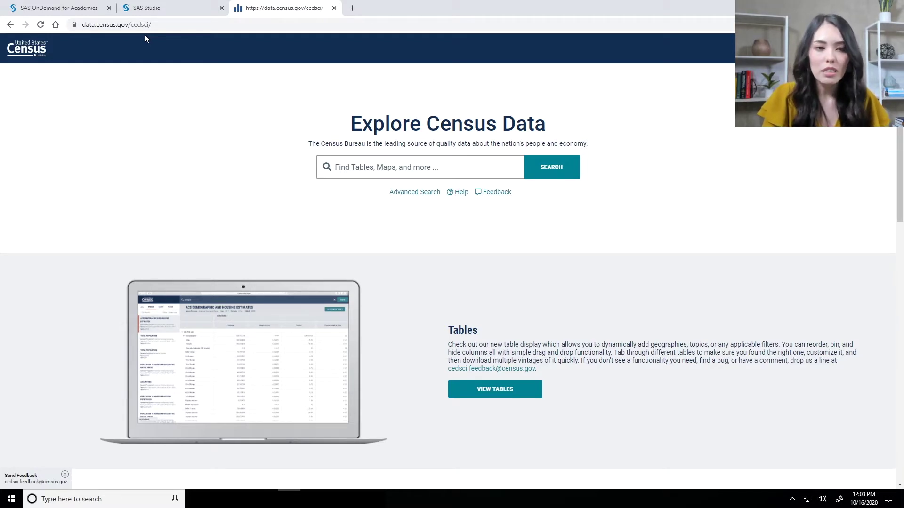
click(357, 170)
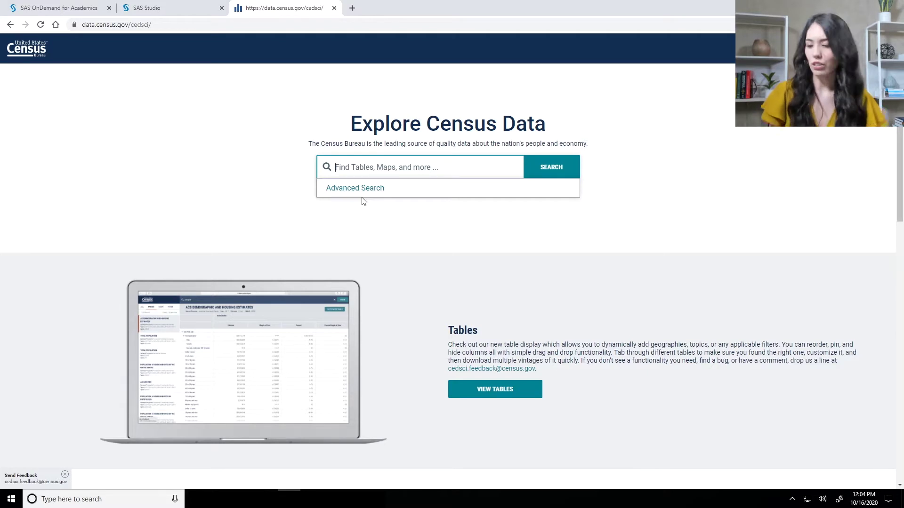
click(375, 222)
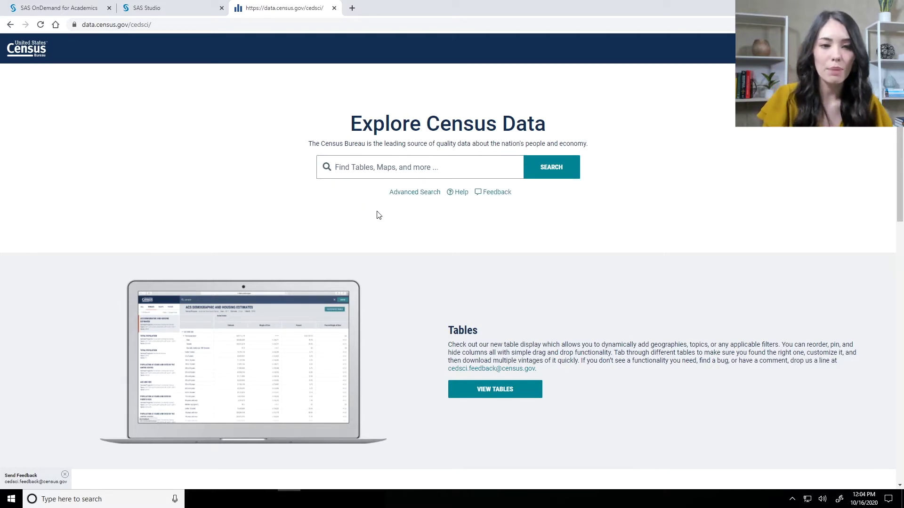
In Advanced Search, filter by Topics > Housing > Financial Characteristics > Housing Value and Purchase Price
click(397, 196)
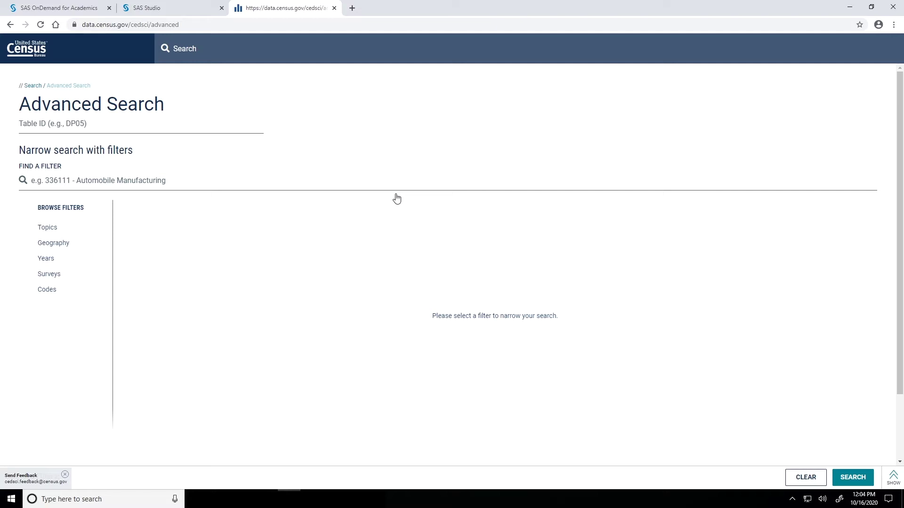
click(75, 229)
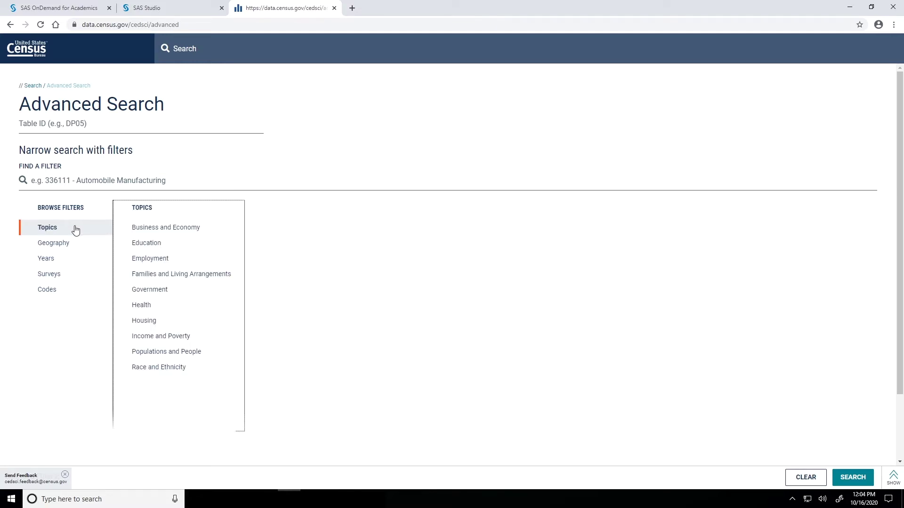
click(167, 328)
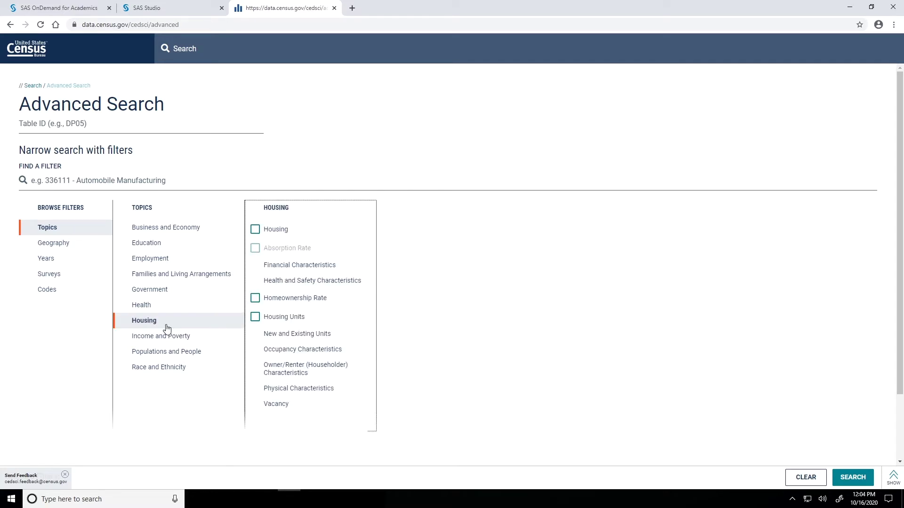
click(321, 274)
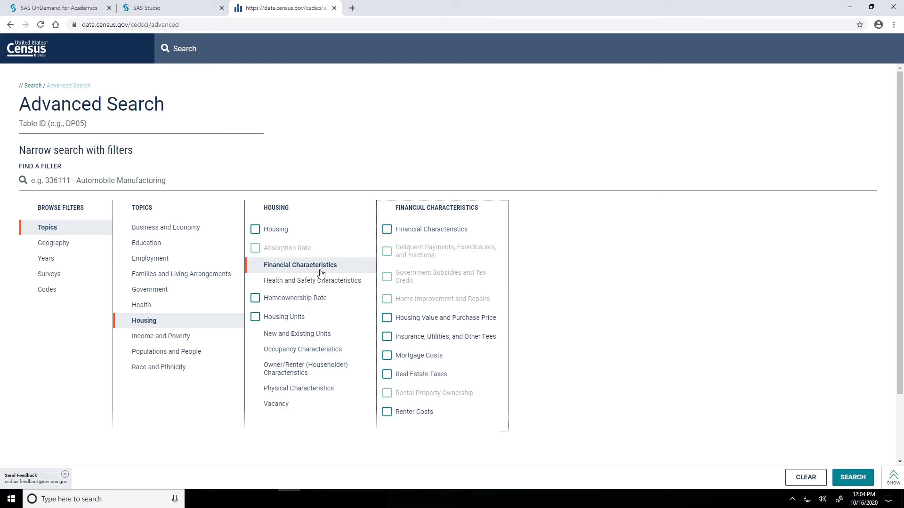
click(387, 320)
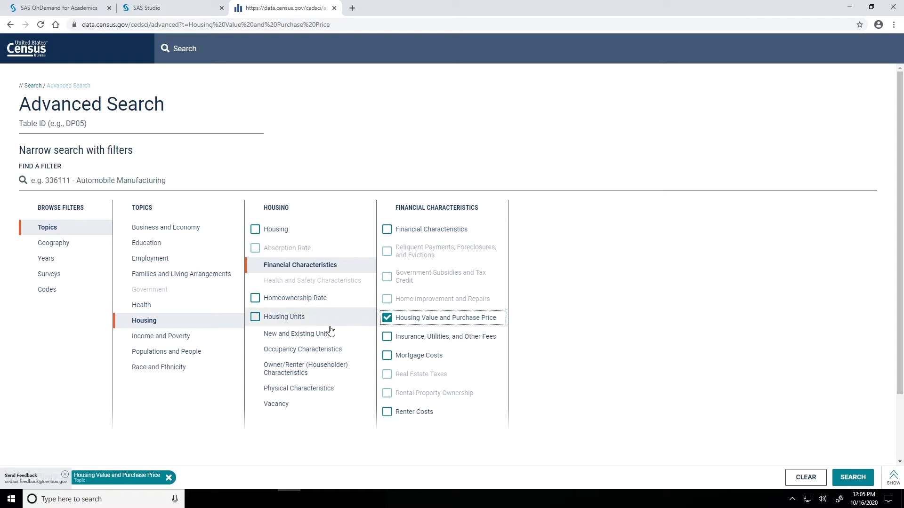
click(63, 264)
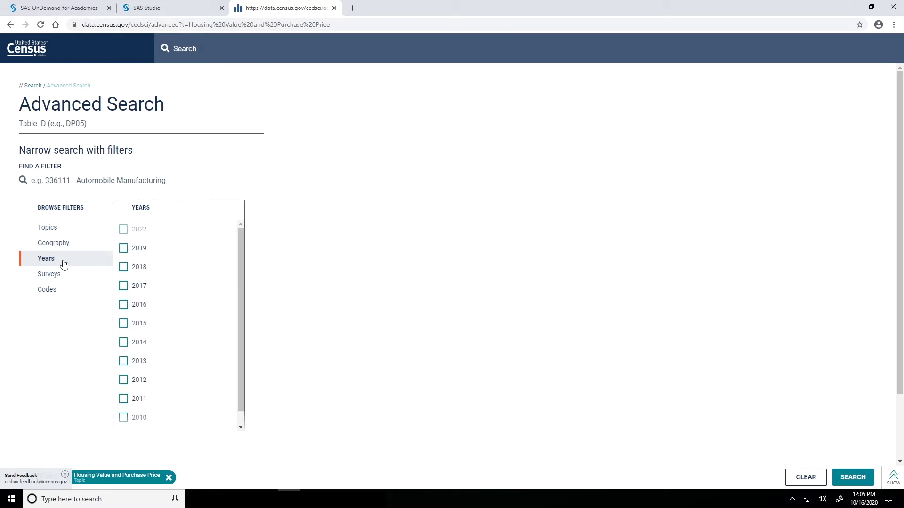
Limit the search to the year 2018 and run it
click(124, 269)
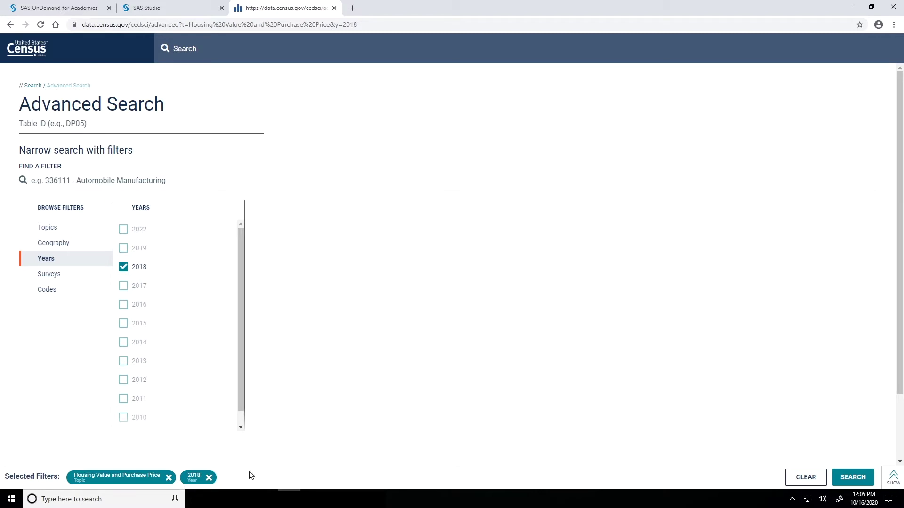
click(853, 478)
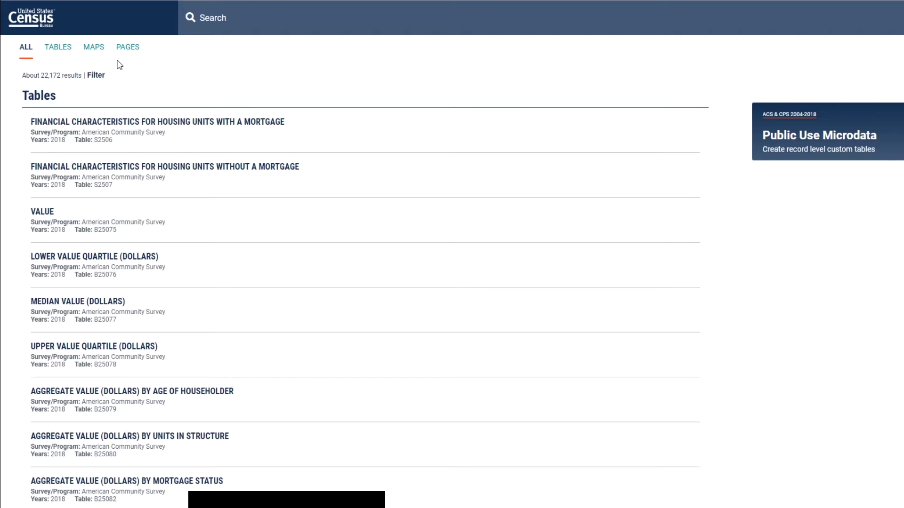
Show only table results and open MEDIAN VALUE (DOLLARS) table B25077
click(65, 51)
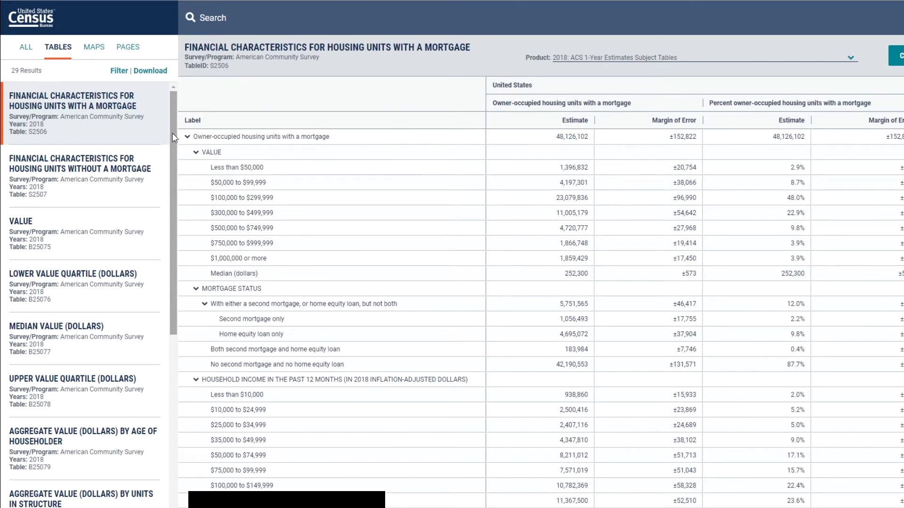
click(132, 351)
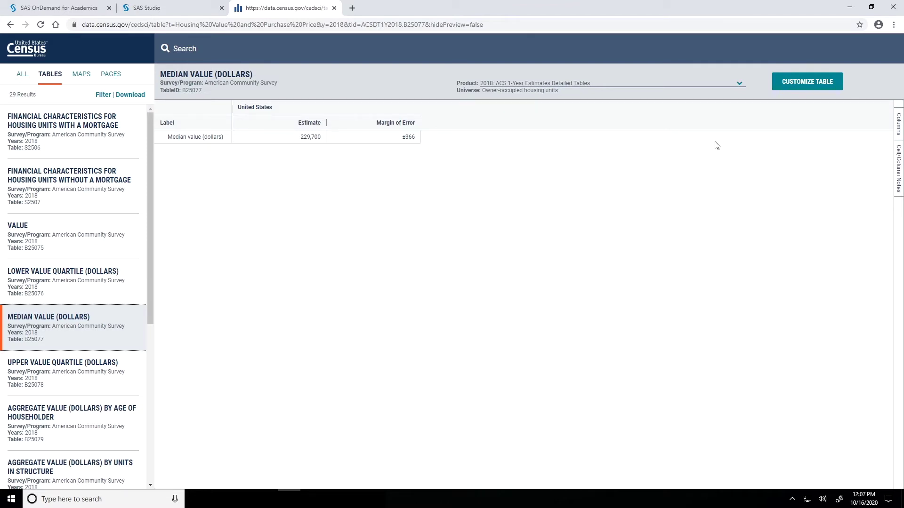
Open B25077 in the Customize Table view and bring up its geography chooser
click(797, 90)
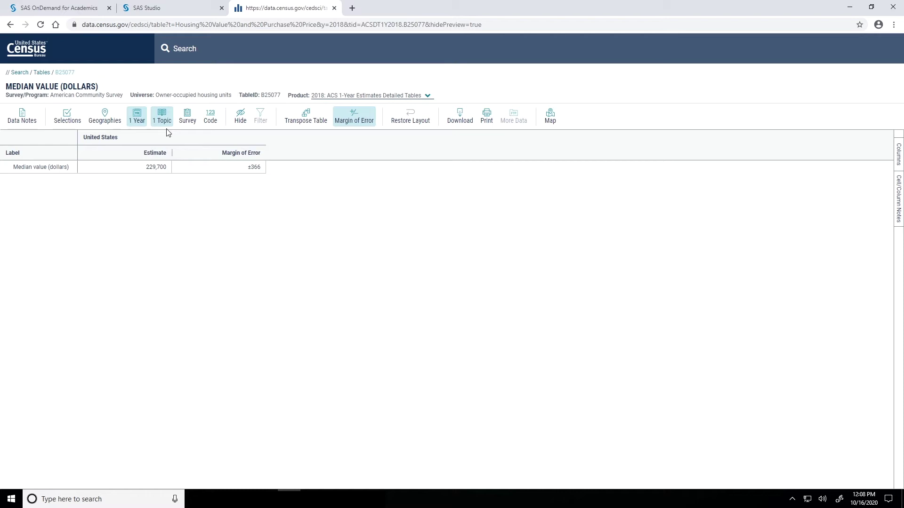
click(110, 126)
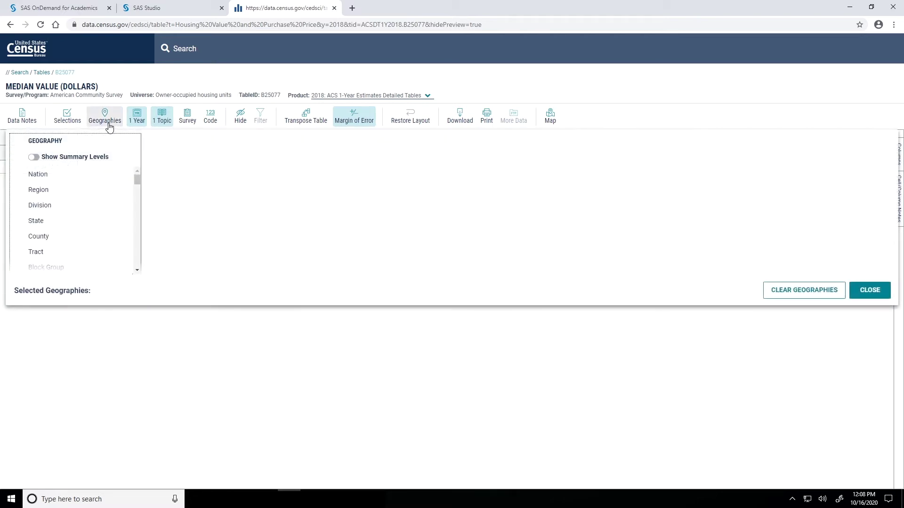
Set the table geography to All States in United States and scroll through the state columns
click(48, 228)
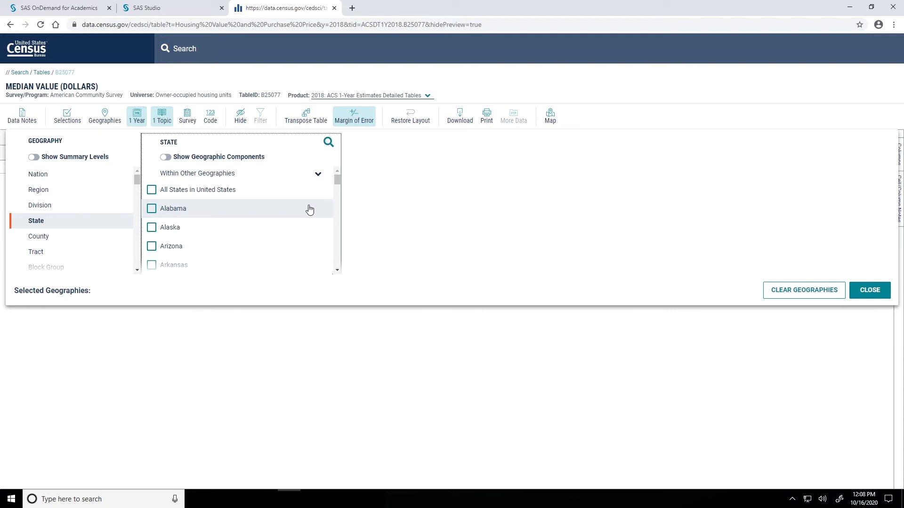
click(152, 192)
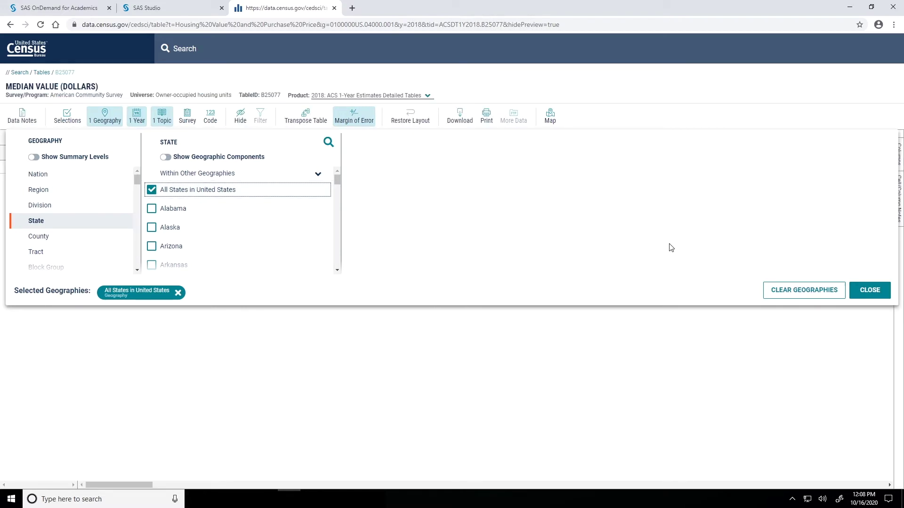
click(868, 290)
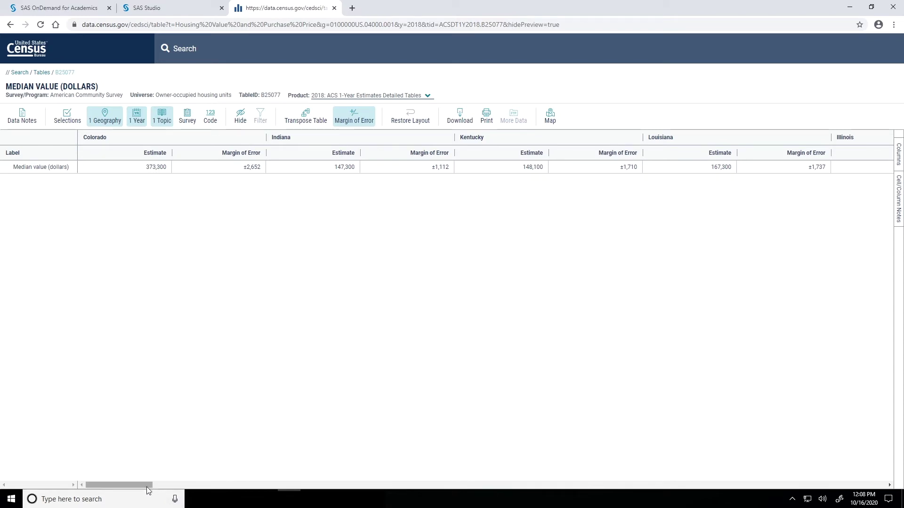
mouse_move(148, 490)
mouse_down()
mouse_move(178, 490)
mouse_move(132, 484)
mouse_up()
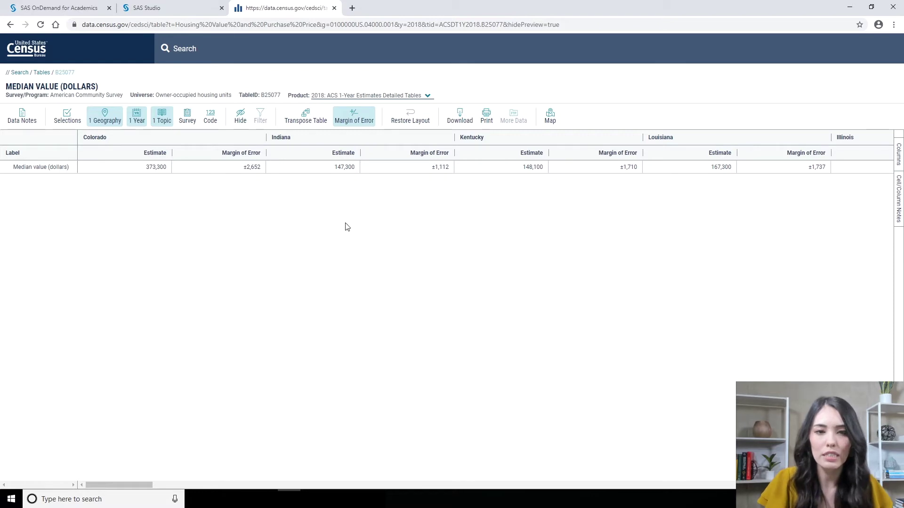
Open the Download Tables panel for B25077 with the 2018 1-Year CSV selected
click(456, 130)
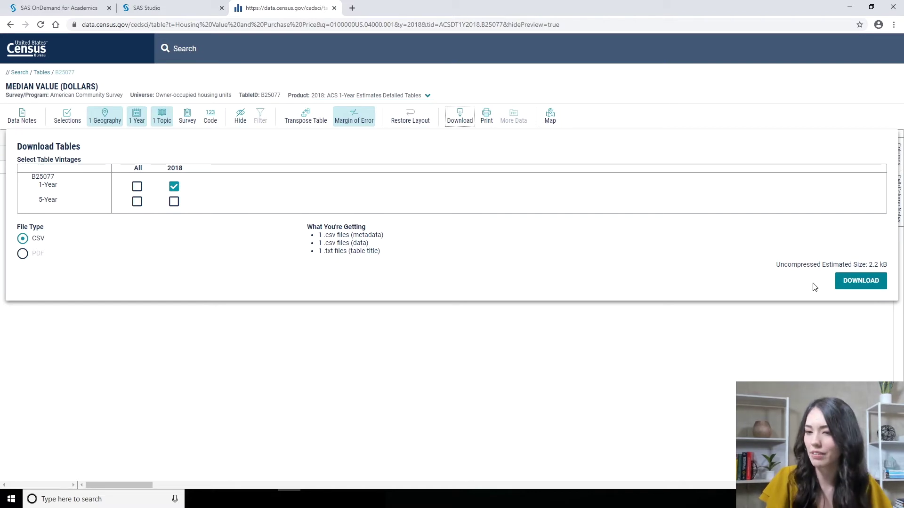
Download the ACSDT1Y2018.B25077 zip and open it in WinZip
click(839, 288)
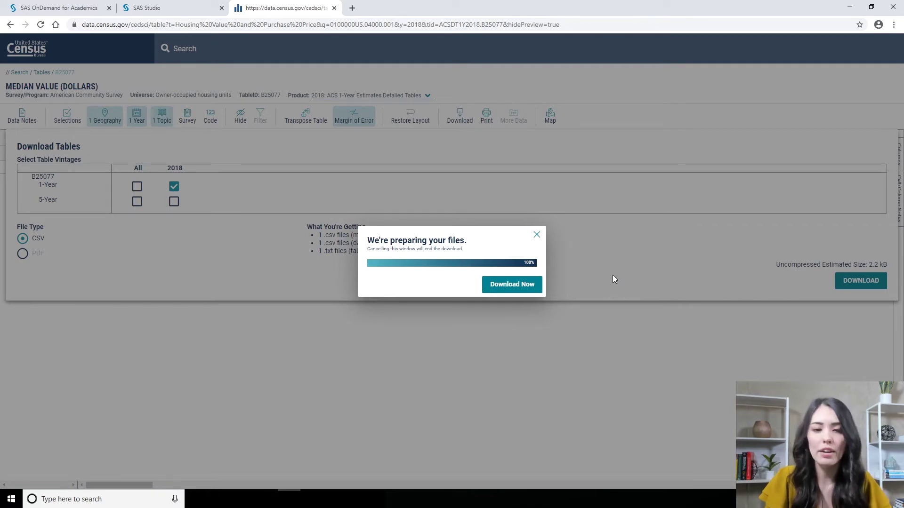
click(531, 292)
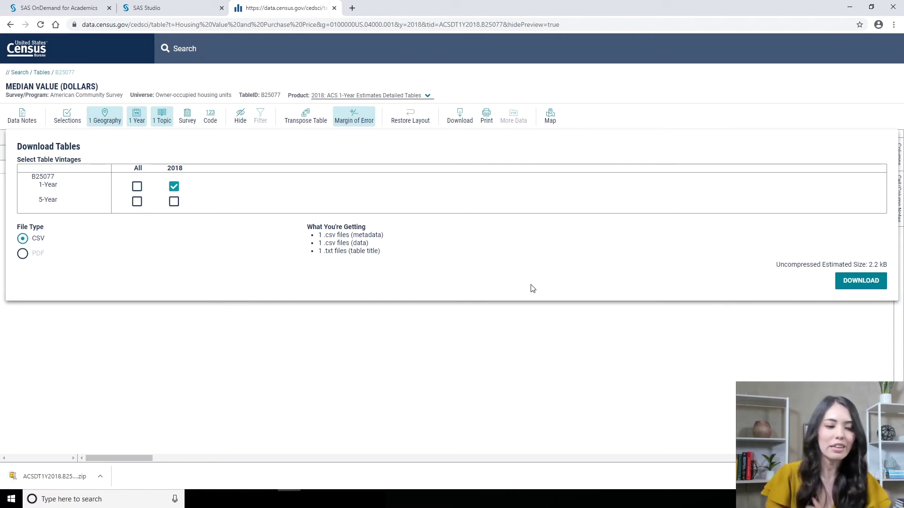
click(65, 478)
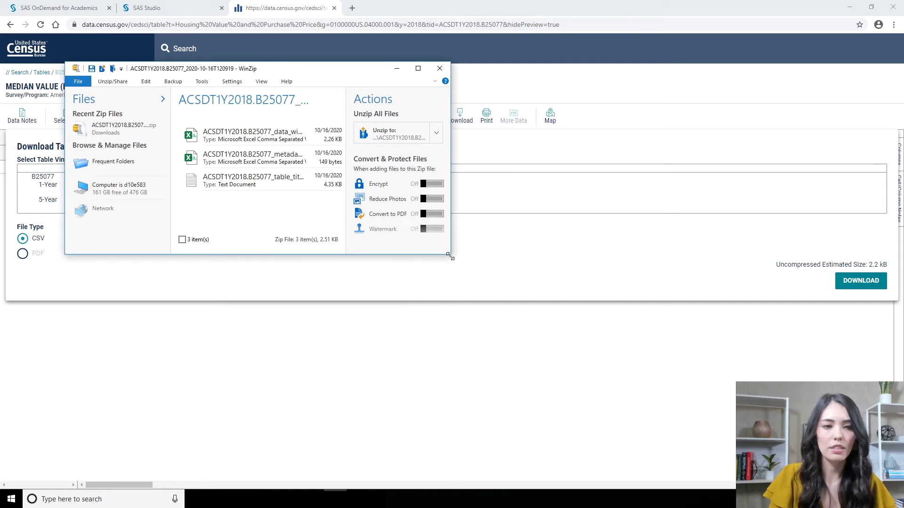
Enlarge the WinZip window and open the data_with_overlays CSV in Excel
drag(449, 255, 635, 354)
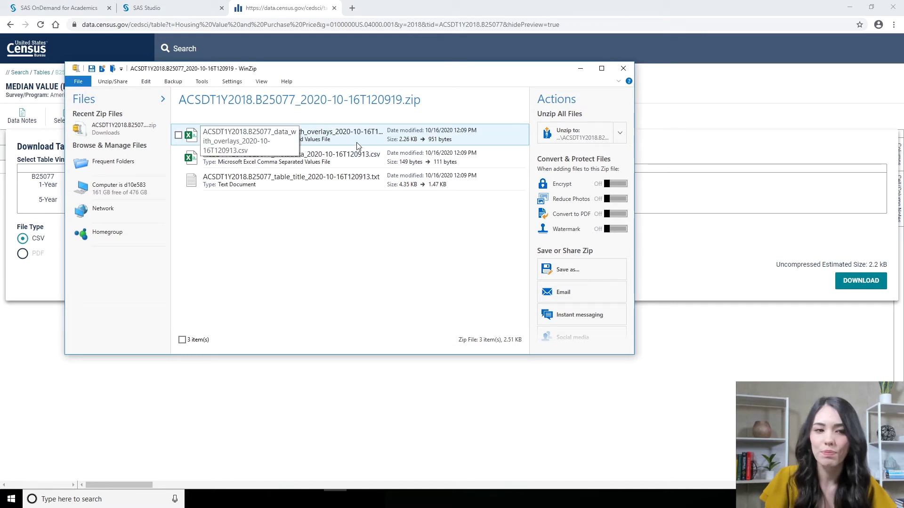
click(329, 136)
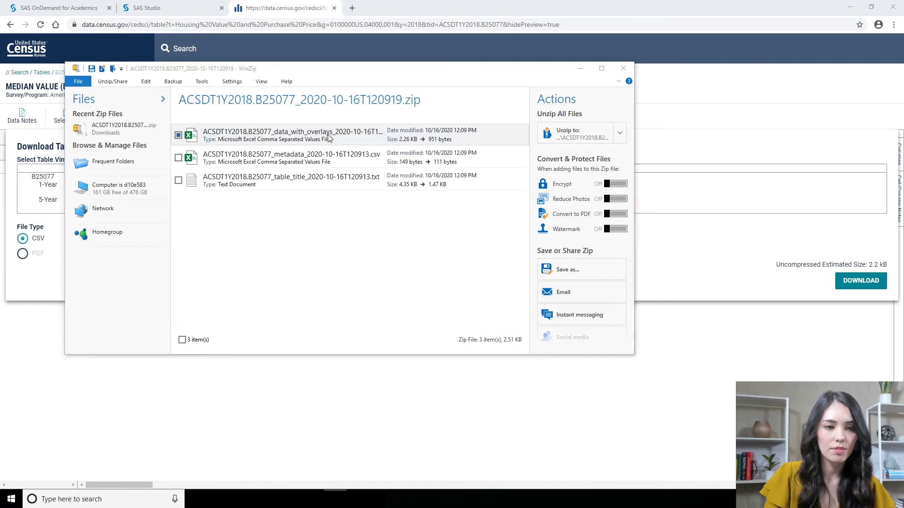
double_click(327, 134)
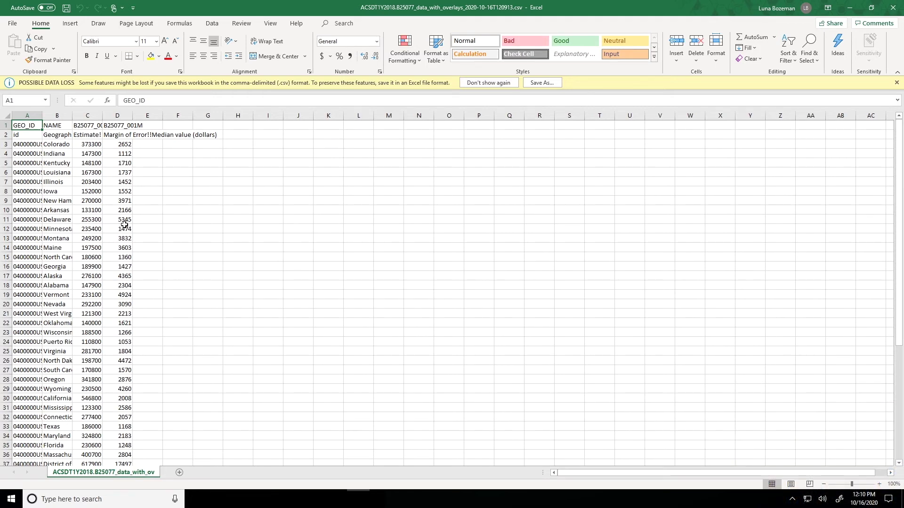
AutoFit all column widths so GEO_ID, state names and the B25077_001E/001M headers show fully
click(181, 229)
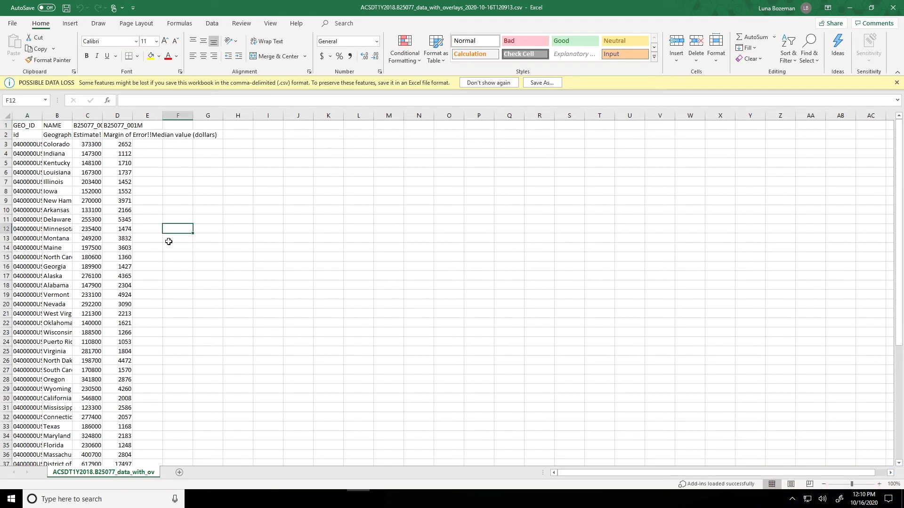
ctrl+scroll(173, 242, up, 1)
scroll(173, 231, up, 1)
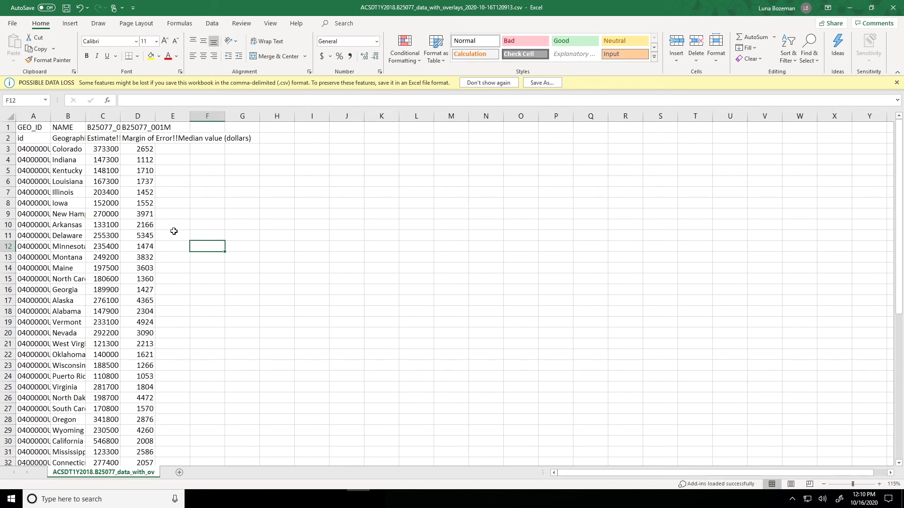
ctrl+scroll(179, 230, up, 1)
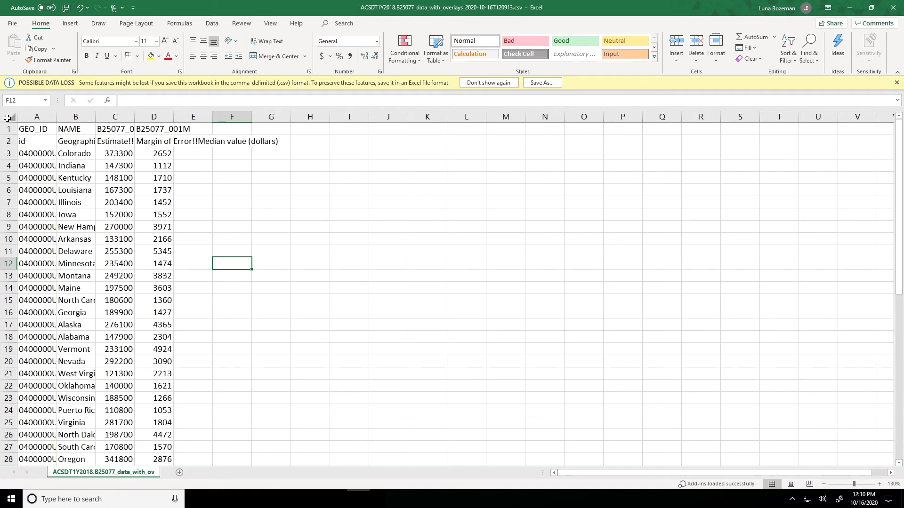
click(7, 118)
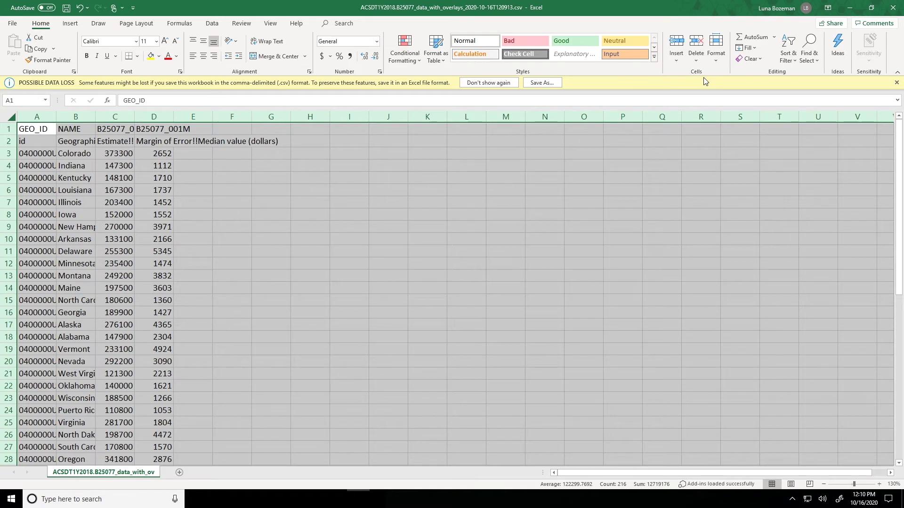
click(709, 63)
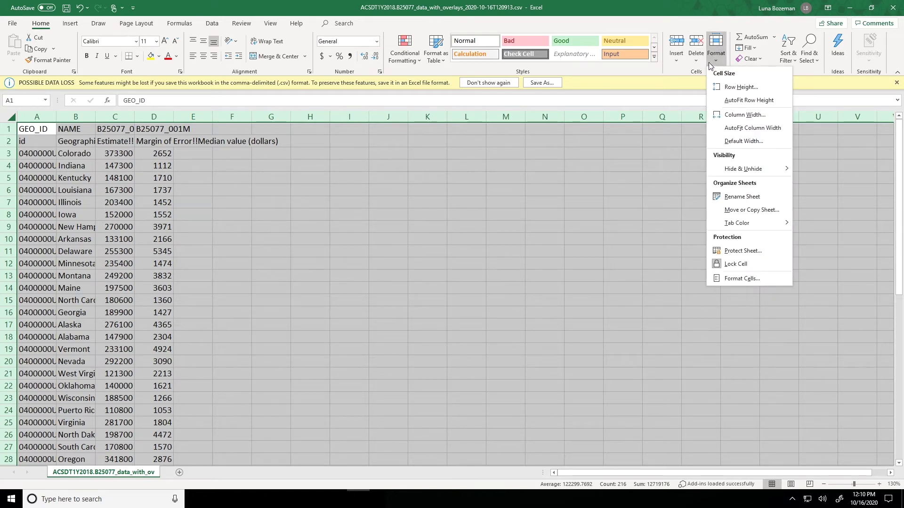
click(730, 128)
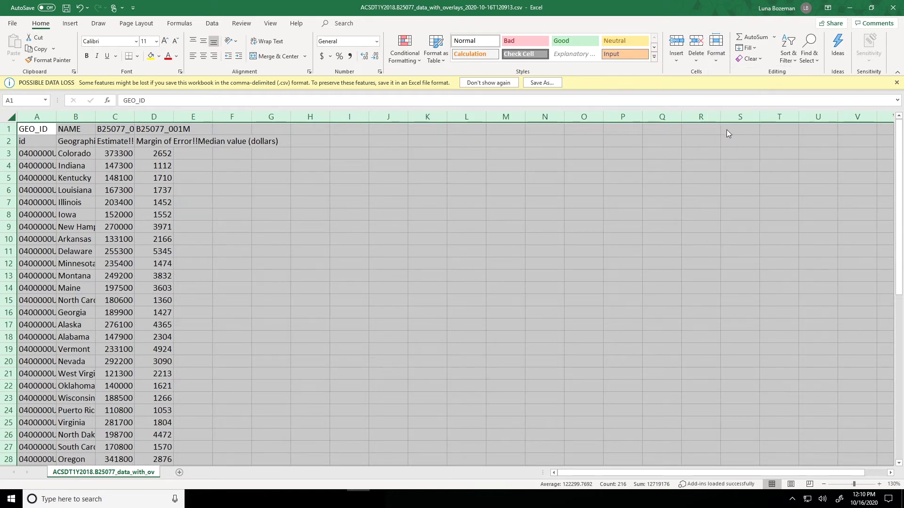
click(558, 226)
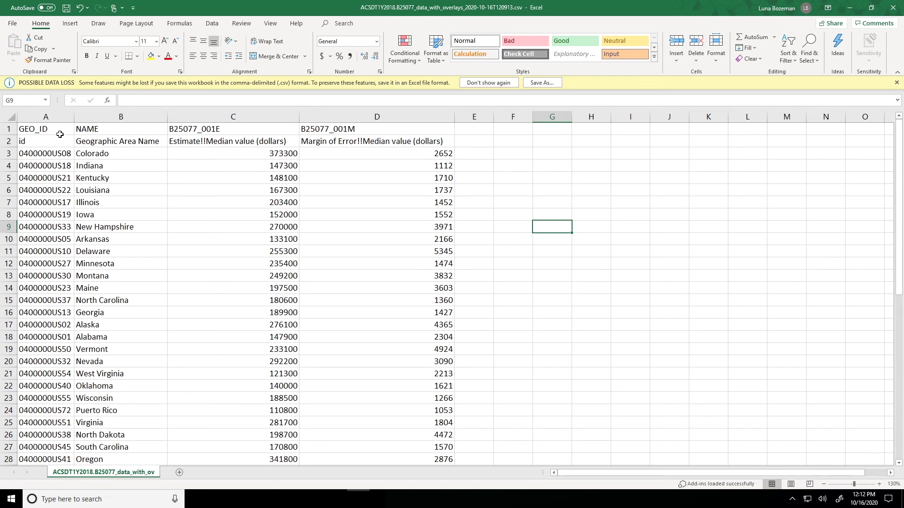
Rename headers B1:D1 to State, MedianHome and MedianHomeMOE, then delete the descriptive second row
click(124, 129)
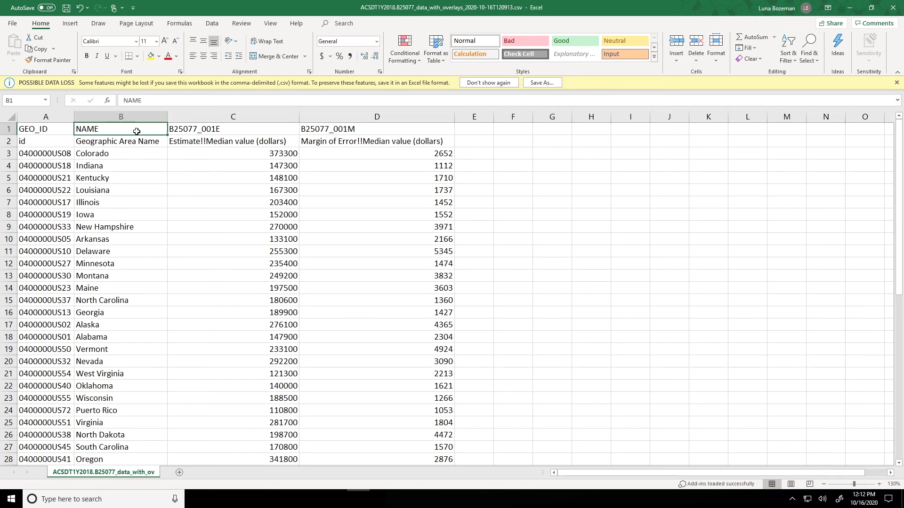
text(State)
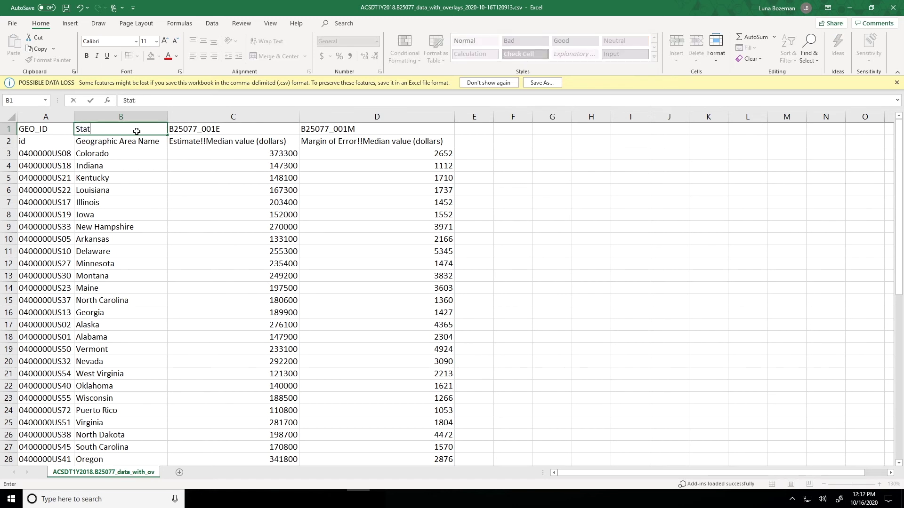
click(240, 133)
text(M)
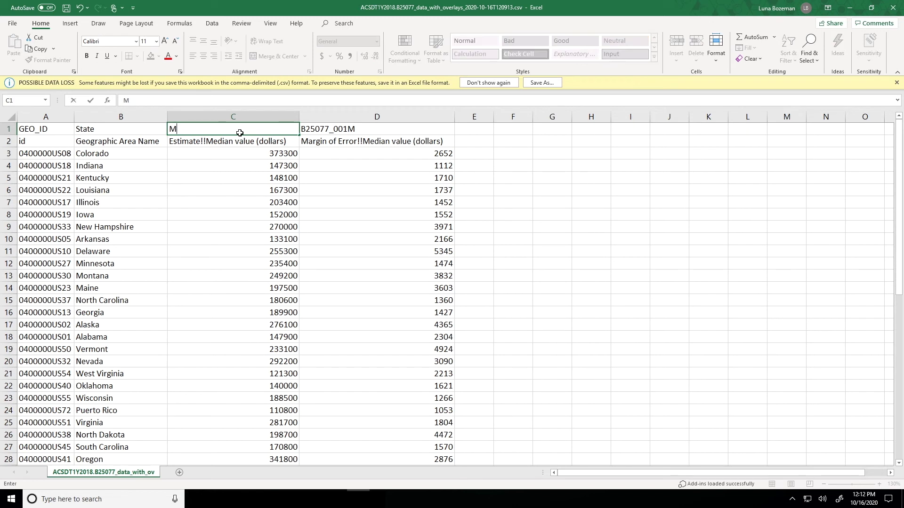
text(edianHome)
click(397, 134)
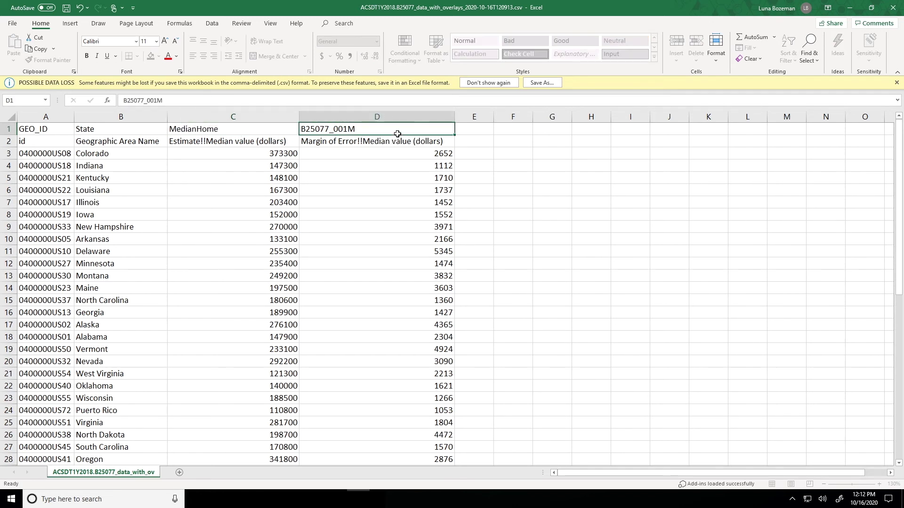
text(Median)
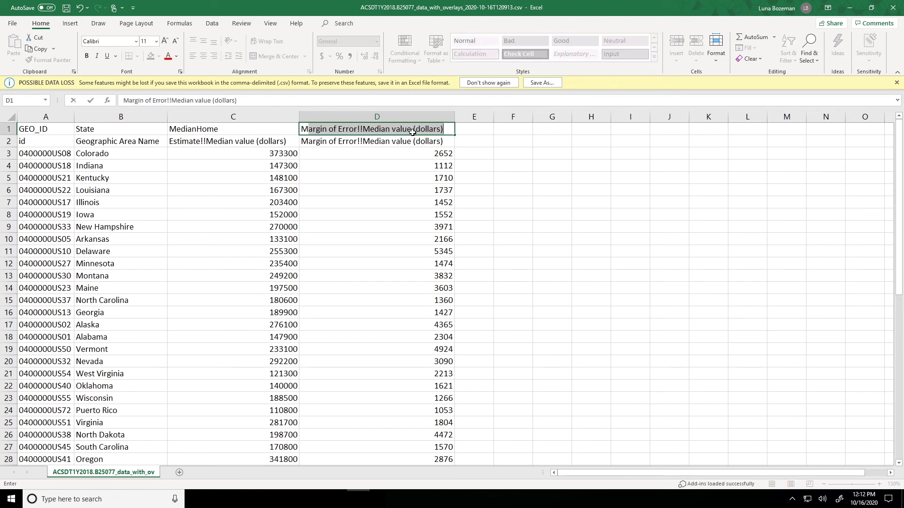
text(HomeMOE)
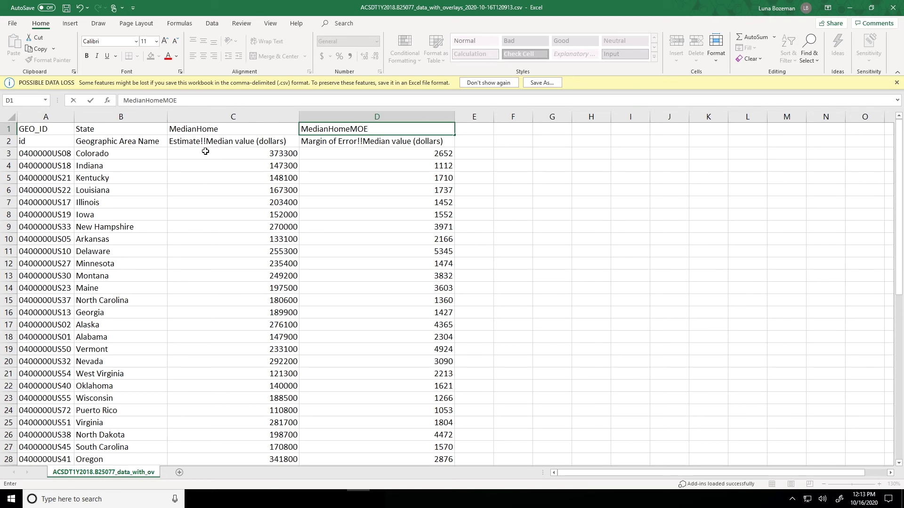
right_click(8, 144)
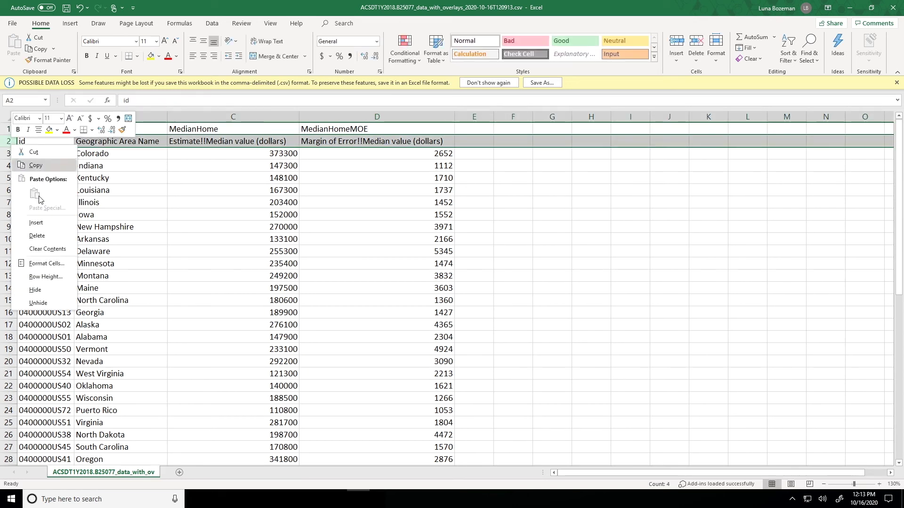
click(51, 236)
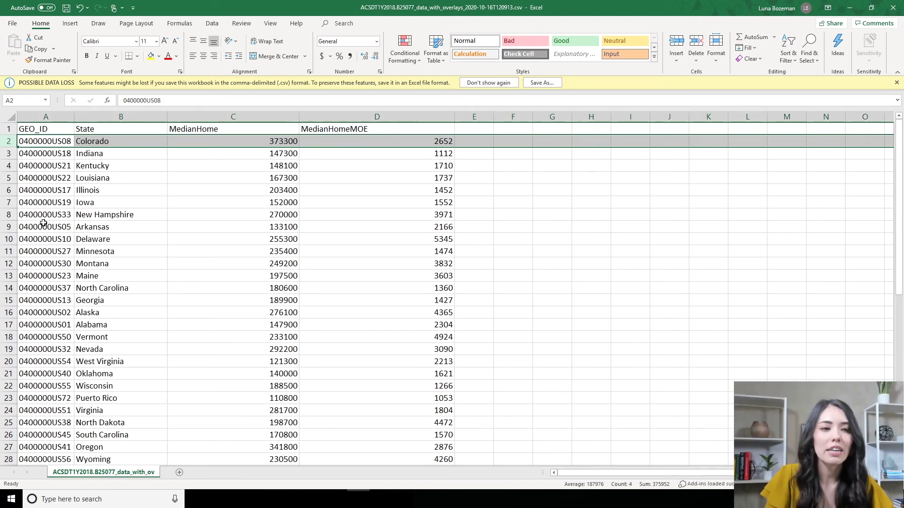
Format the MedianHome and MedianHomeMOE columns (C and D) as Currency with 0 decimal places
click(231, 167)
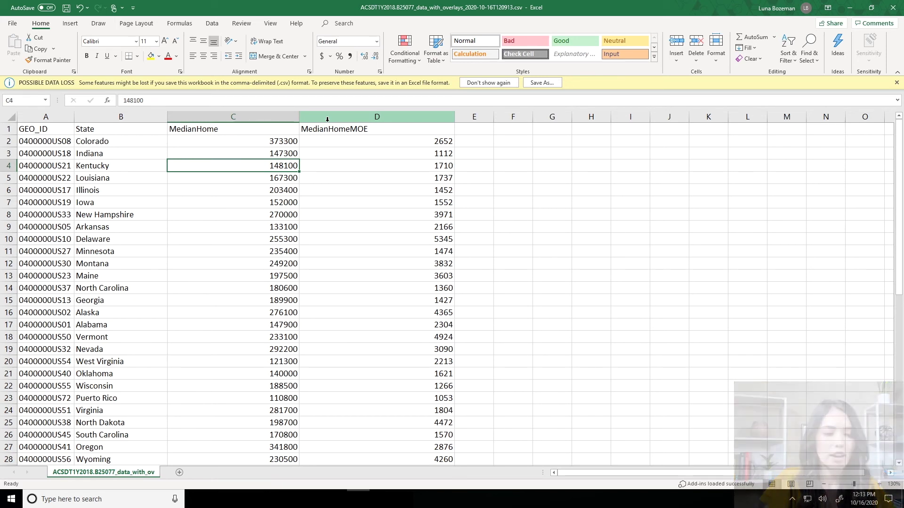
click(258, 113)
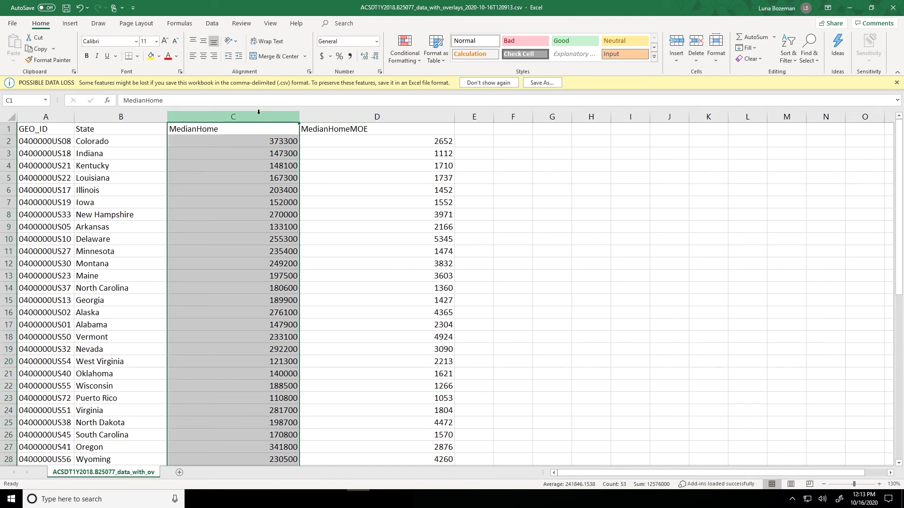
ctrl+click(327, 115)
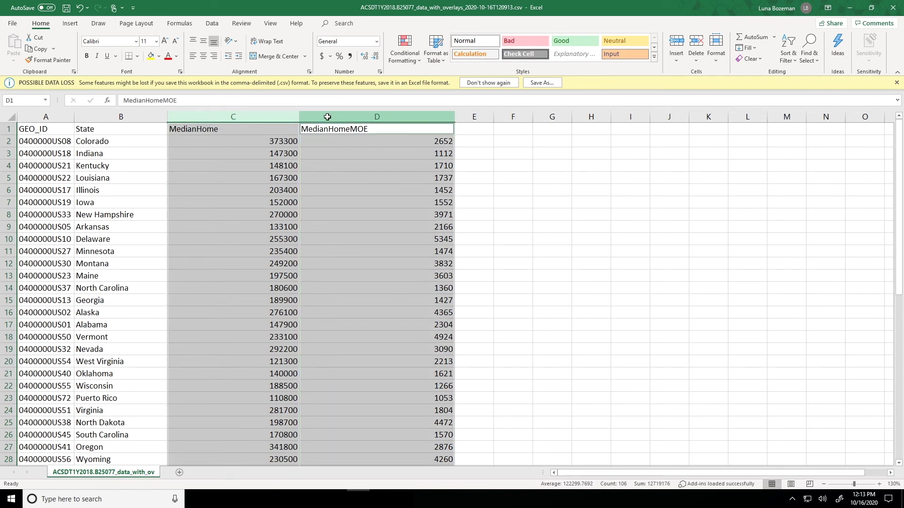
right_click(348, 197)
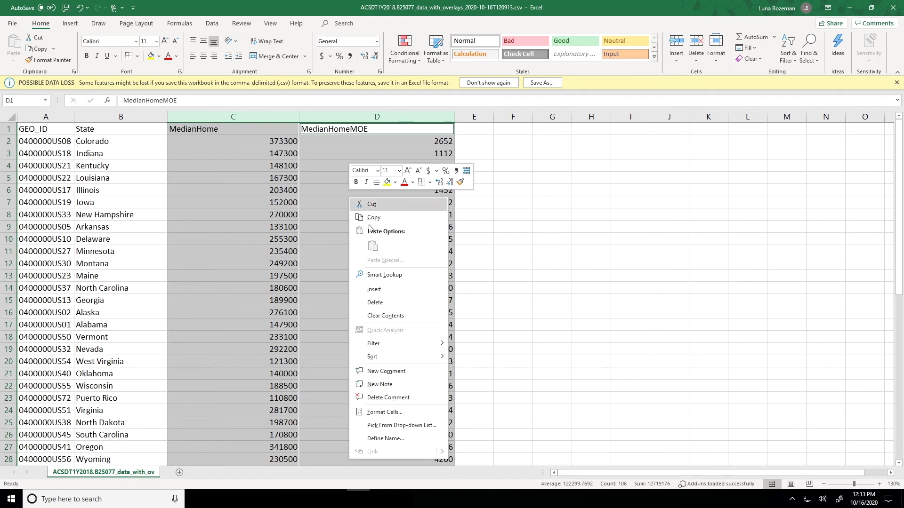
click(419, 414)
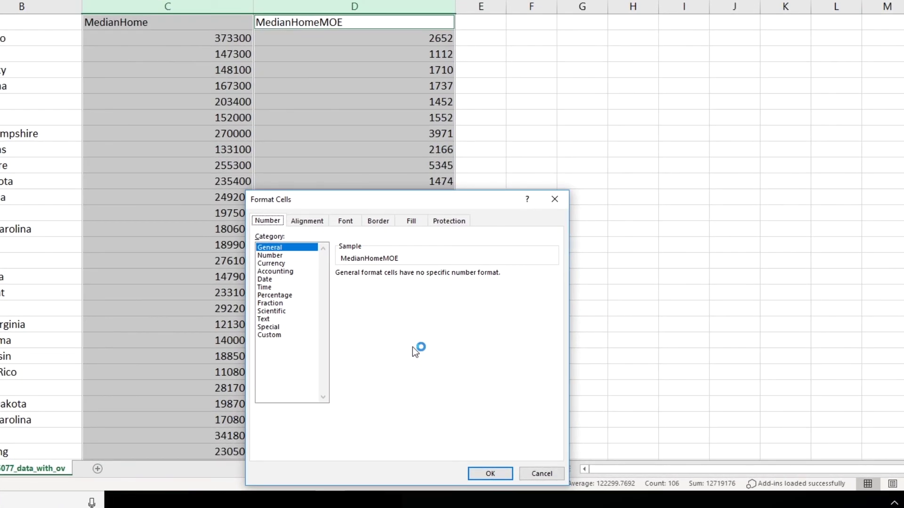
click(283, 265)
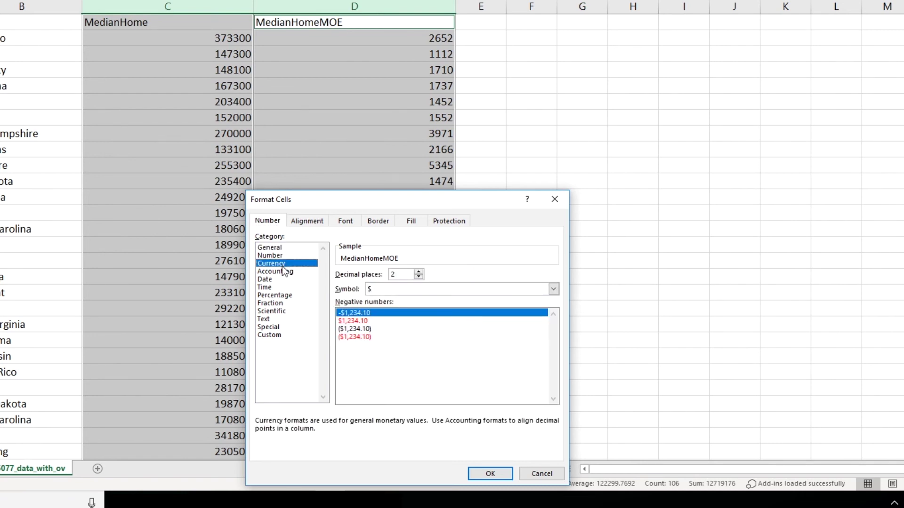
click(419, 277)
click(419, 277)
click(479, 470)
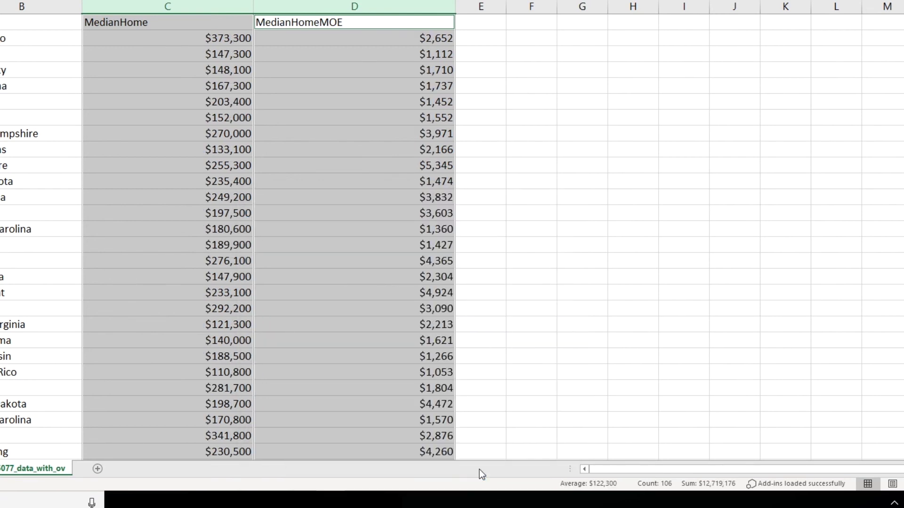
click(375, 249)
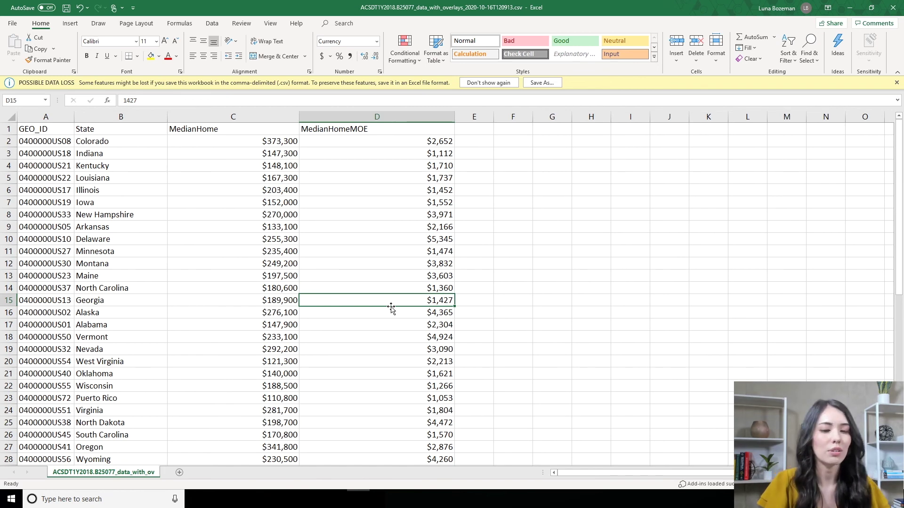
Save the workbook in Documents as 'Median Home Value' with the Excel Workbook (*.xlsx) type
click(13, 23)
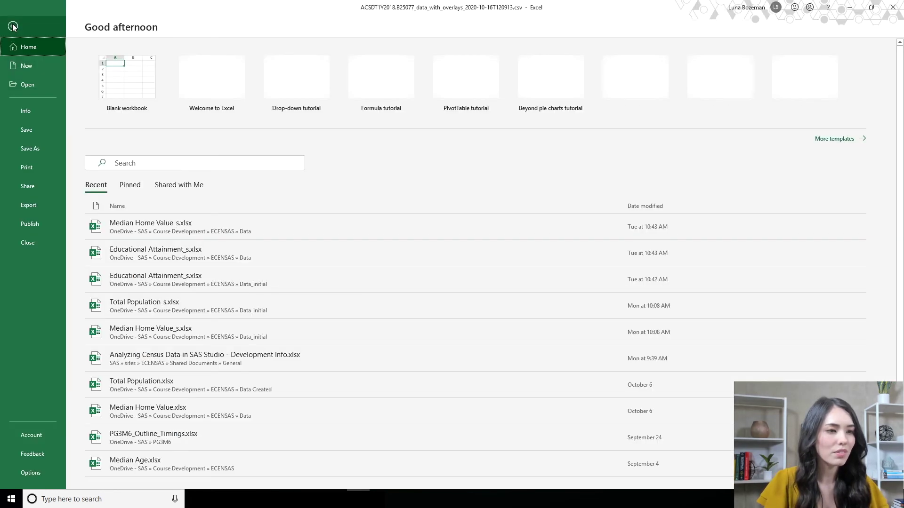
click(50, 149)
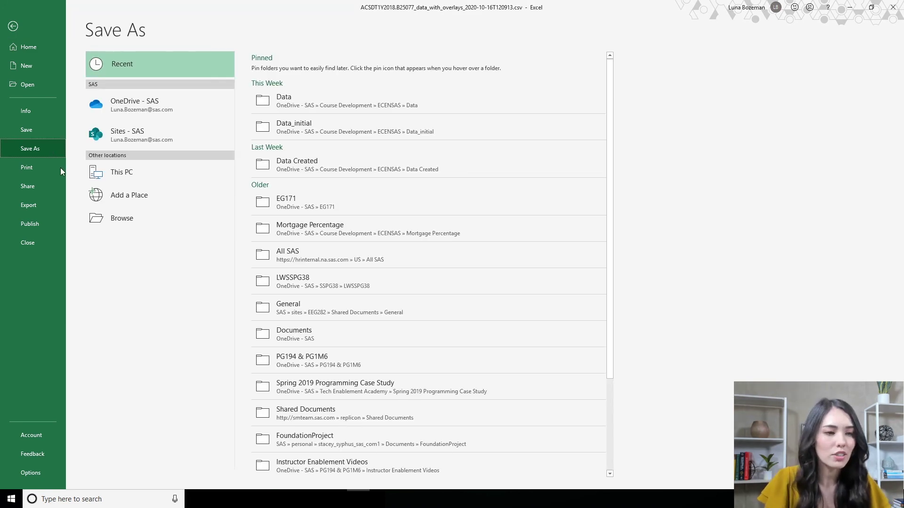
click(144, 221)
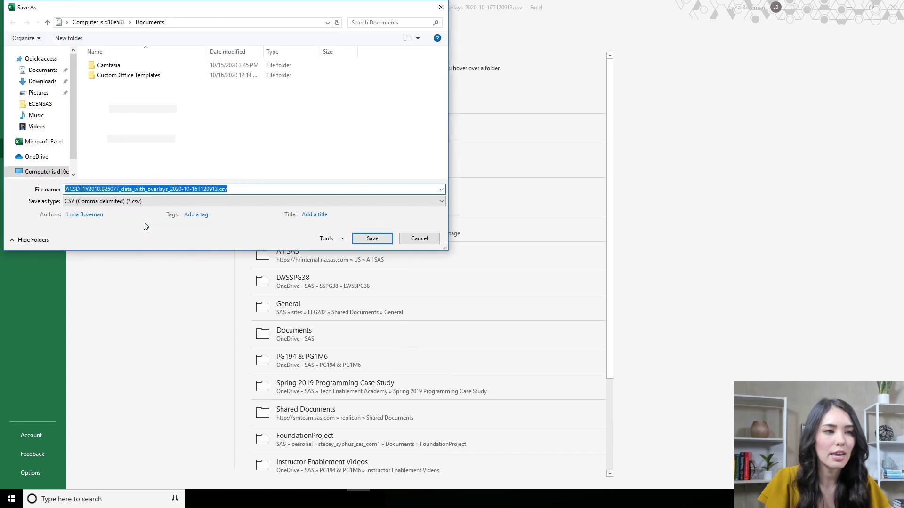
click(45, 70)
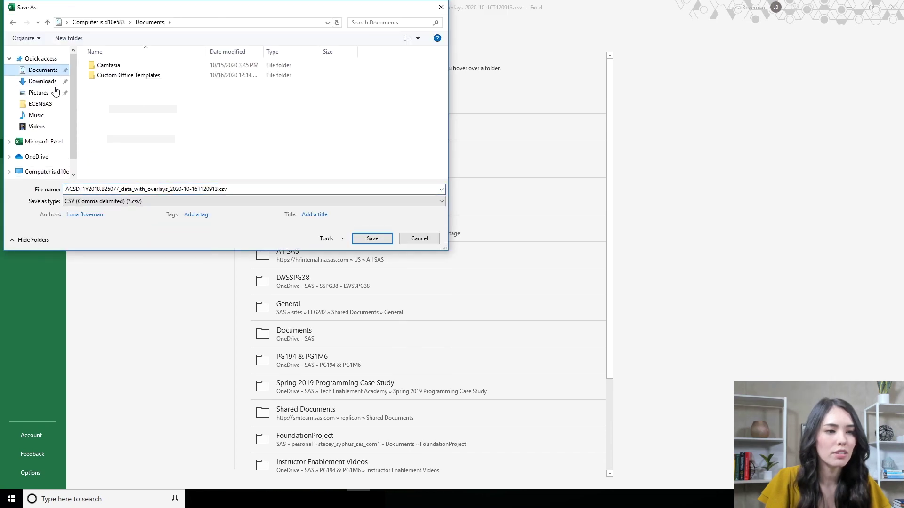
double_click(246, 190)
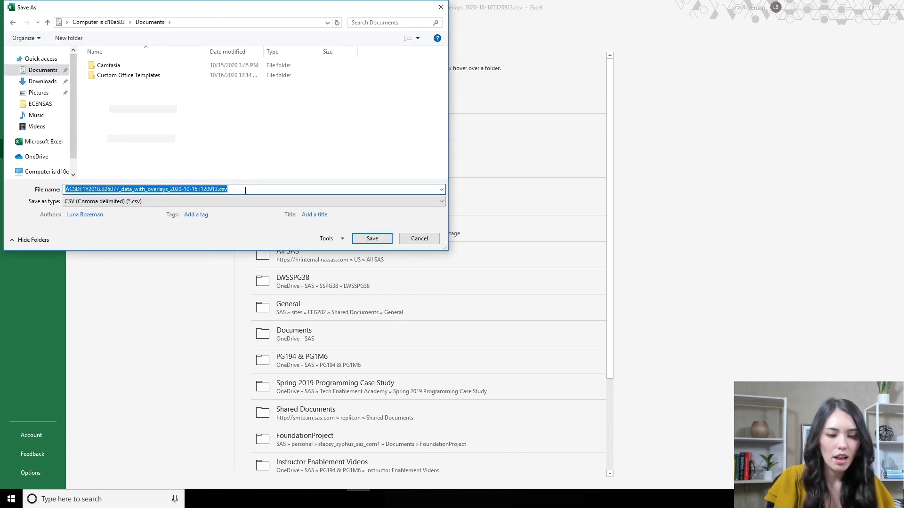
text(Me)
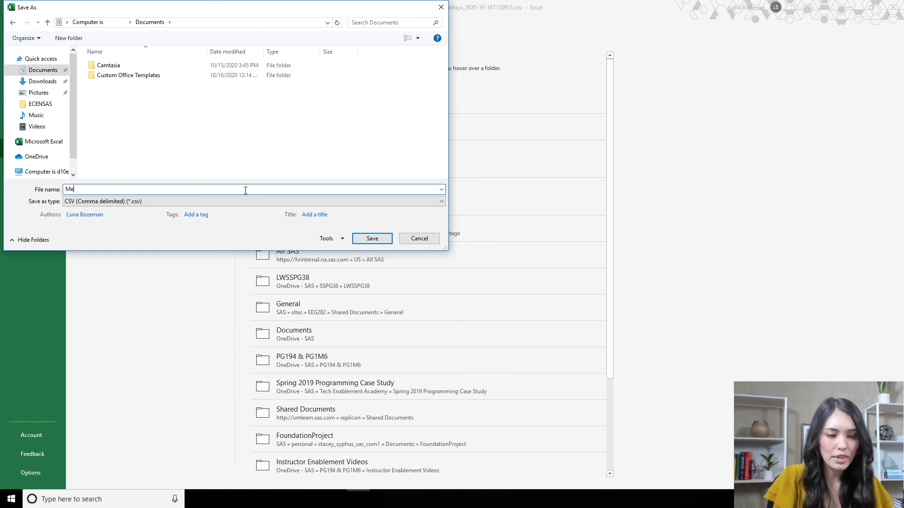
text(dian Home Value)
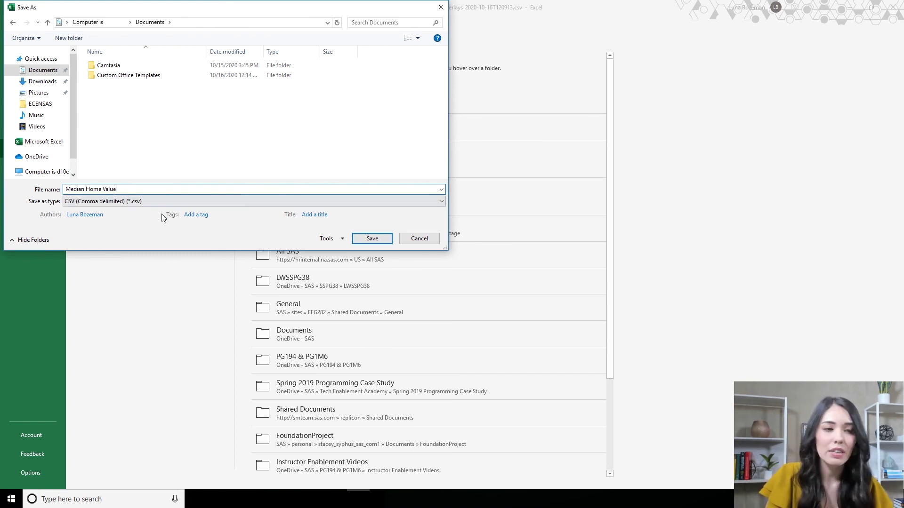
click(160, 200)
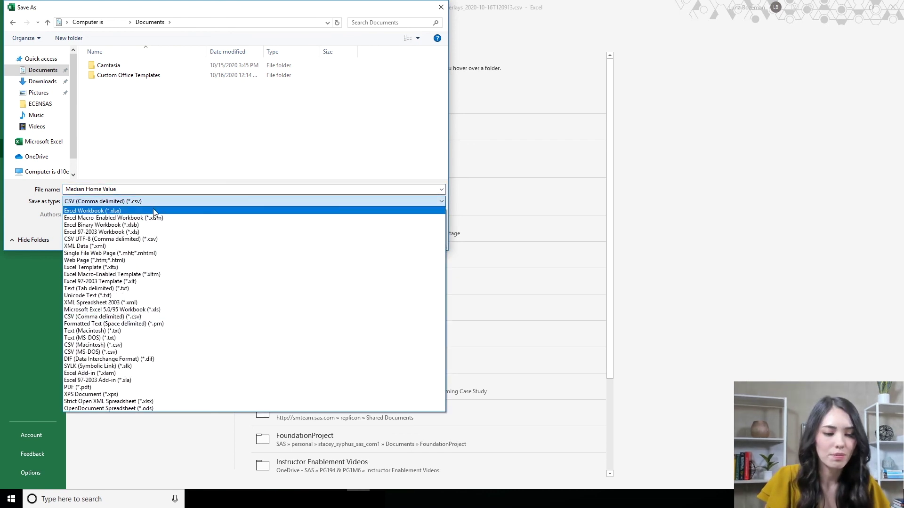
click(155, 211)
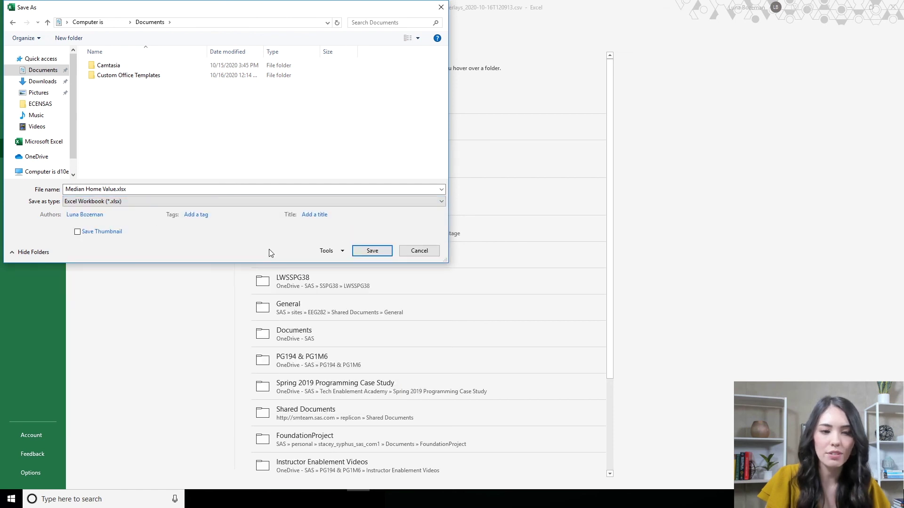
click(360, 252)
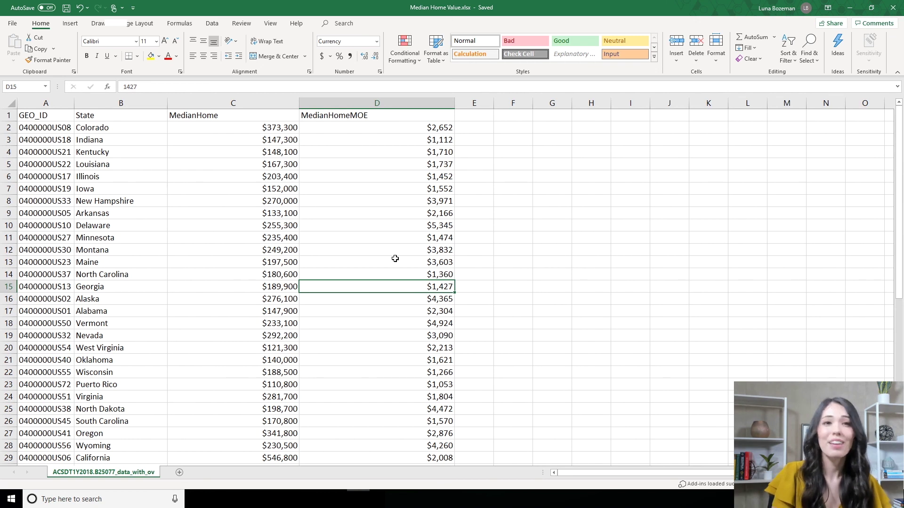